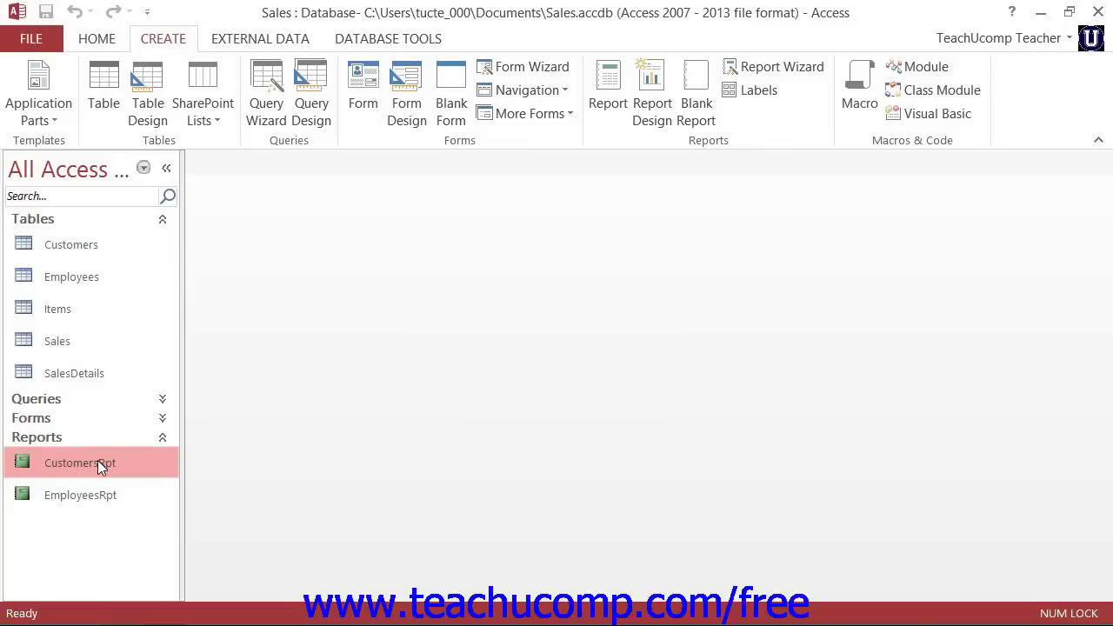
Open the CustomersRpt report in Design View, with the Field List shown on the right.
{"action": "key", "text": "ctrl+Return"}
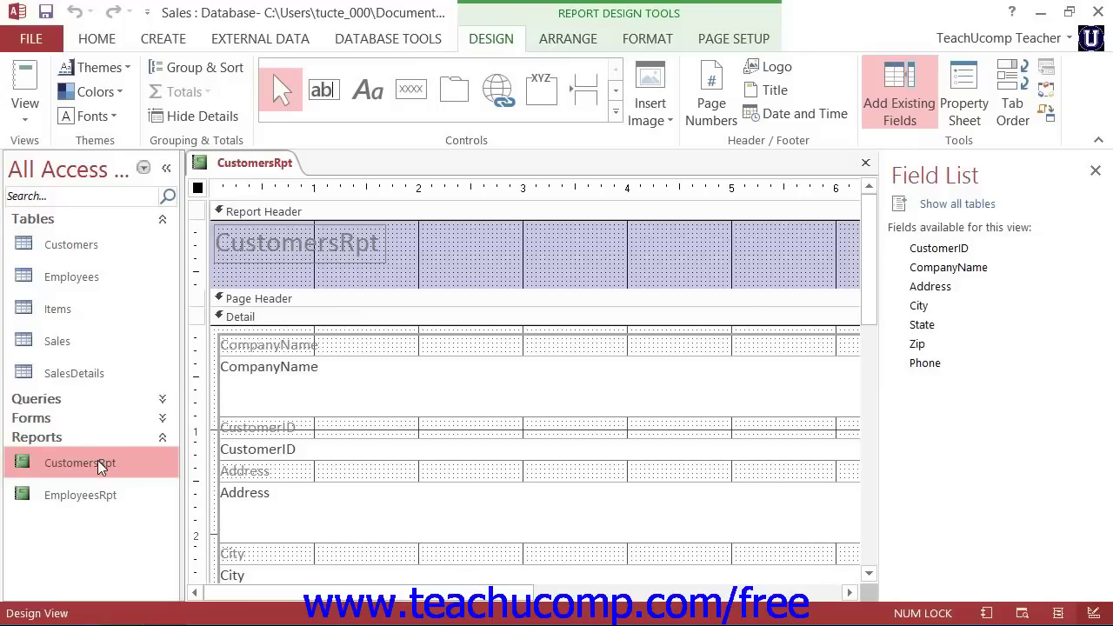
Inspect the CompanyName text box and the title label, then close the CustomersRpt design.
{"action": "left_click", "coordinate": [382, 393]}
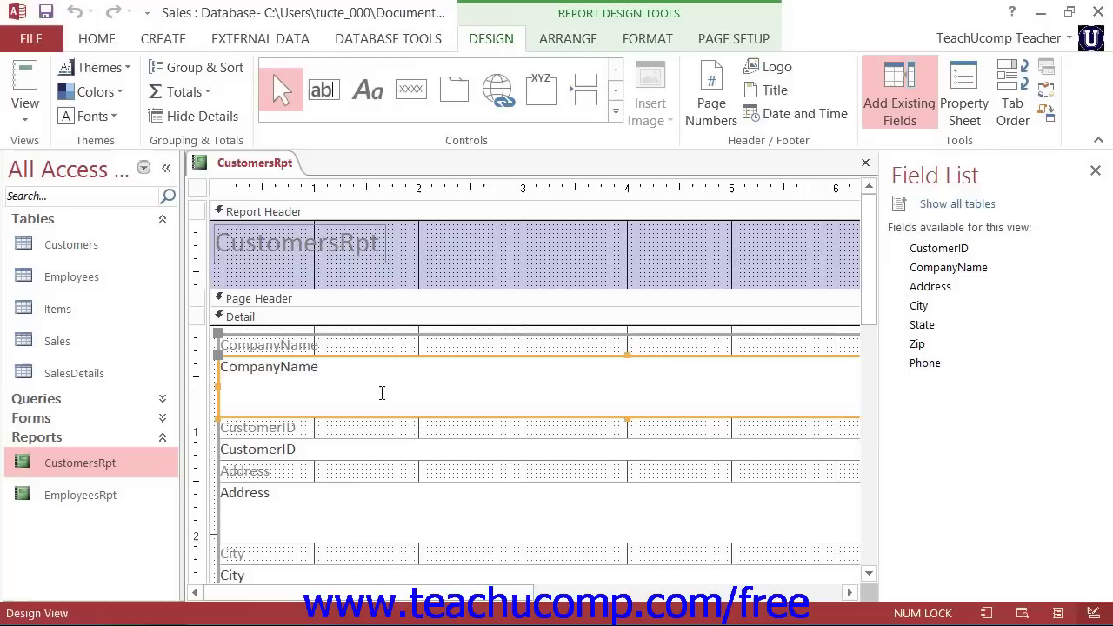
{"action": "left_click", "coordinate": [357, 250]}
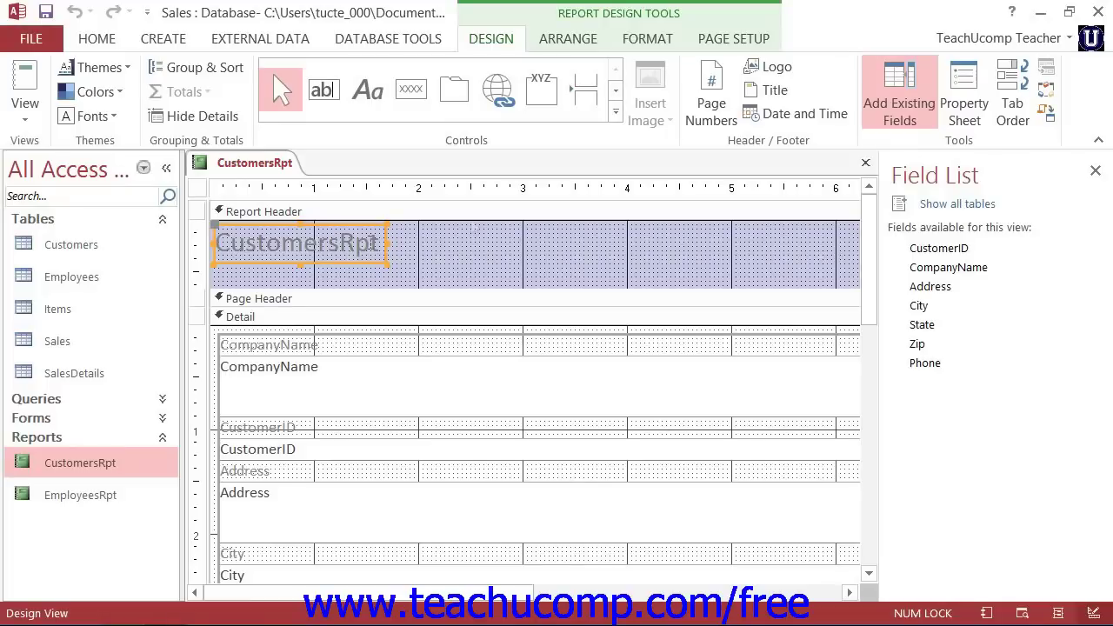
{"action": "left_click", "coordinate": [865, 163]}
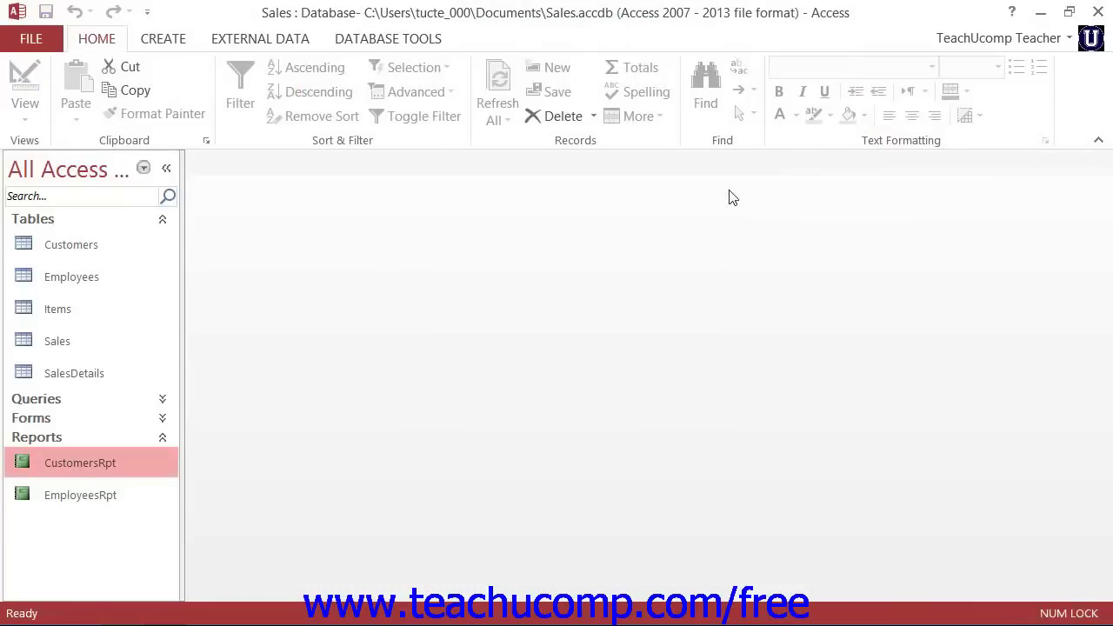
Create a blank Report1 in Design View using Report Design on the Create ribbon.
{"action": "left_click", "coordinate": [163, 42]}
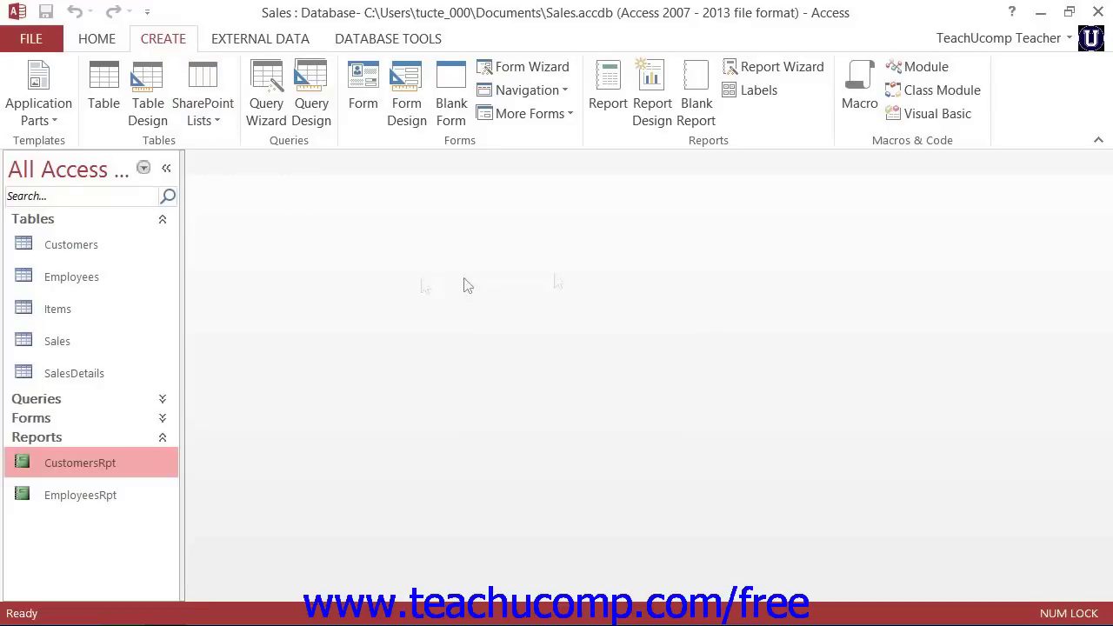
{"action": "left_click", "coordinate": [656, 122]}
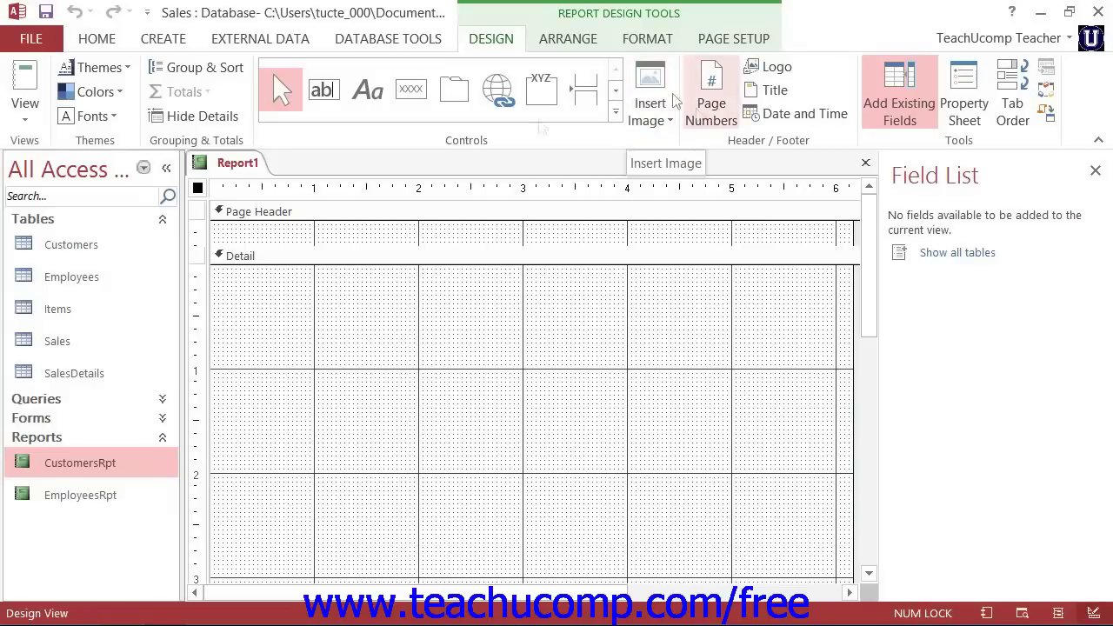
Drag the Page Footer bar up so the Detail section is about two inches tall.
{"action": "left_click", "coordinate": [361, 215]}
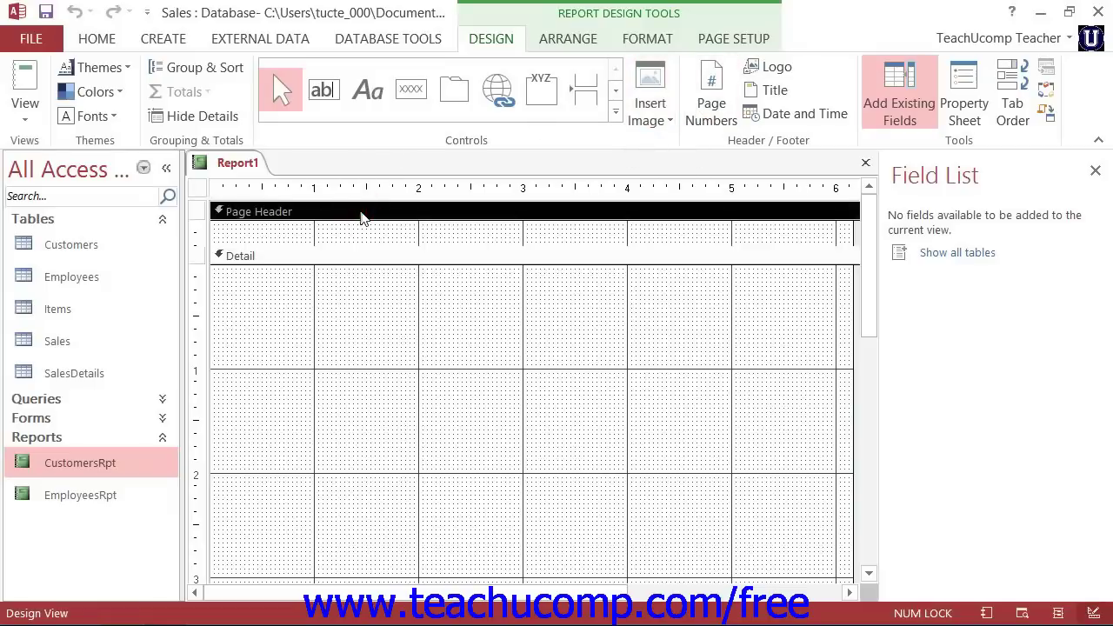
{"action": "left_click", "coordinate": [355, 259]}
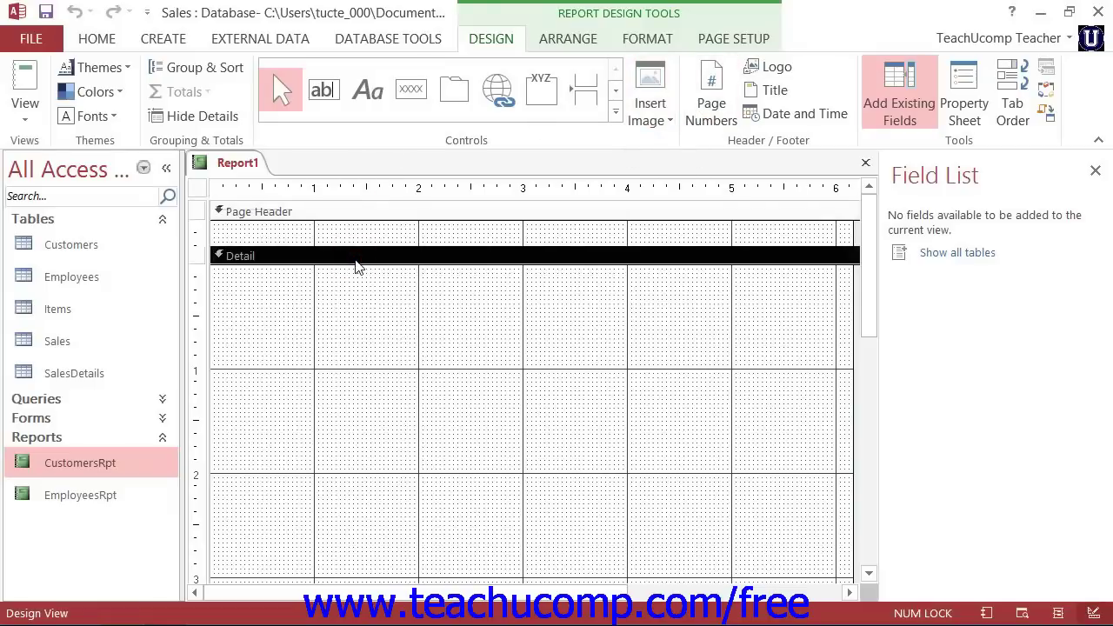
{"action": "scroll", "coordinate": [340, 363], "scroll_direction": "down", "scroll_amount": 8}
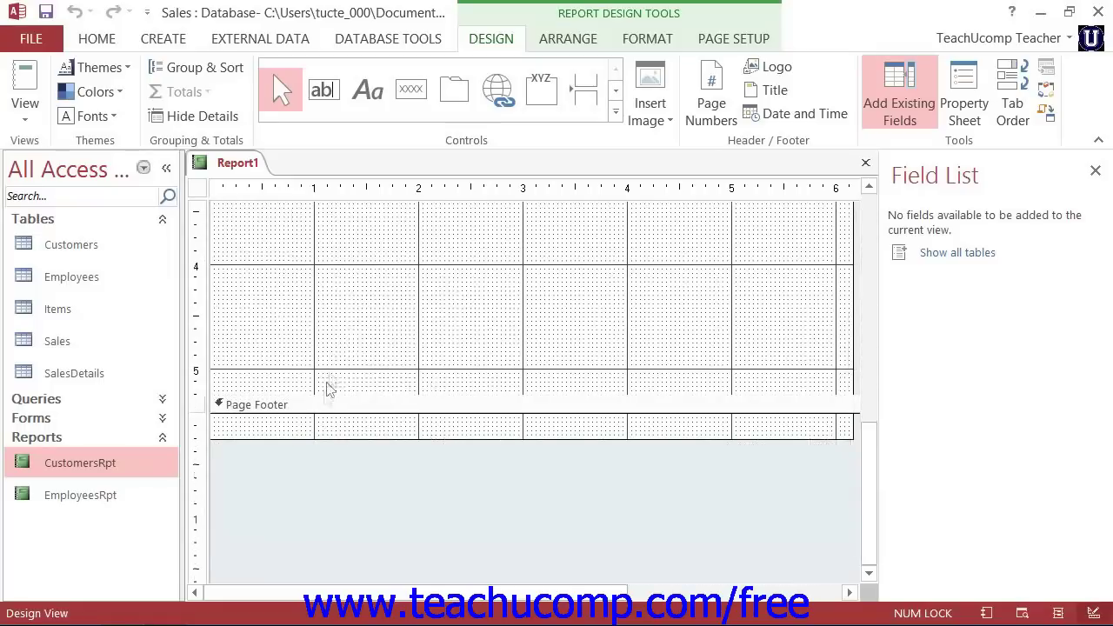
{"action": "left_click", "coordinate": [324, 404]}
{"action": "left_click_drag", "start_coordinate": [323, 392], "coordinate": [354, 341]}
{"action": "left_click_drag", "start_coordinate": [313, 530], "coordinate": [313, 473]}
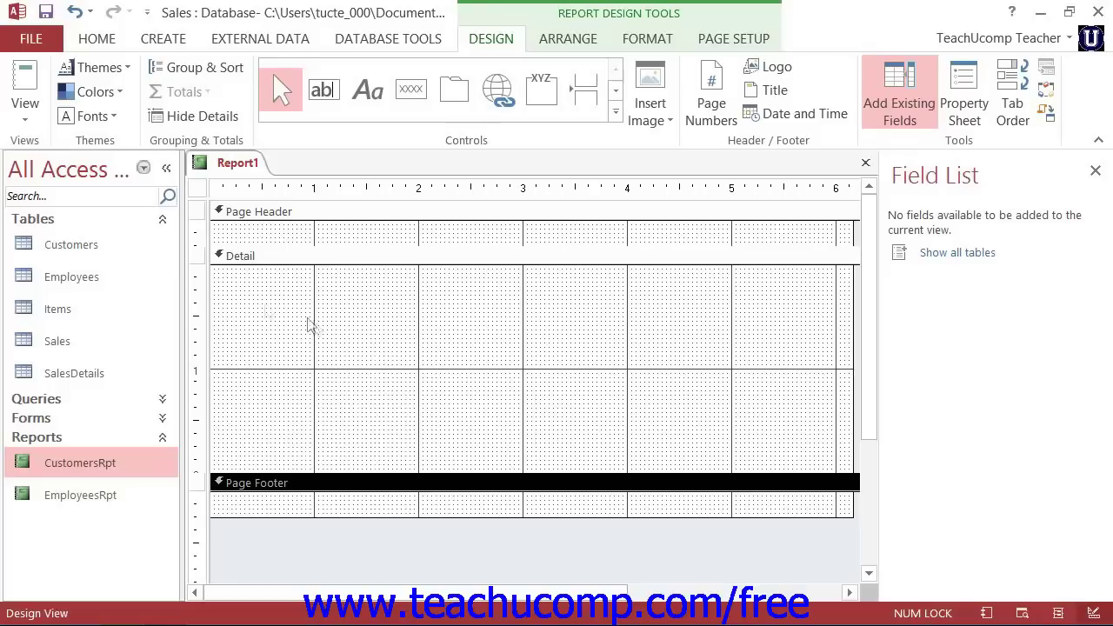
{"action": "left_click", "coordinate": [251, 257]}
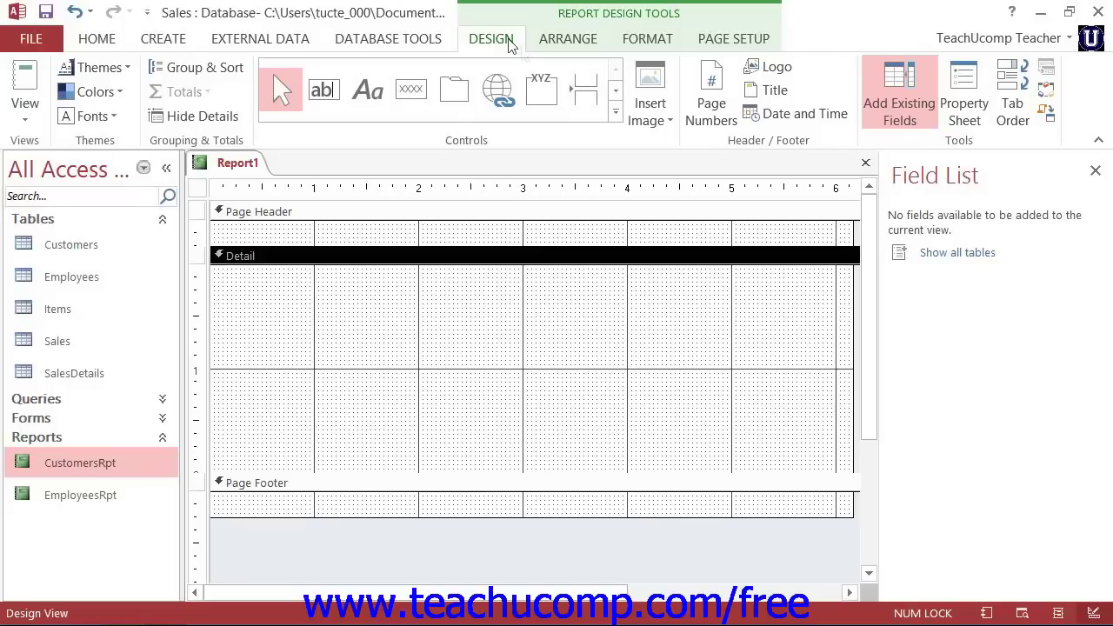
In the Property Sheet, set the Report's Data-tab Record Source to CustomerSalesQry.
{"action": "left_click", "coordinate": [967, 102]}
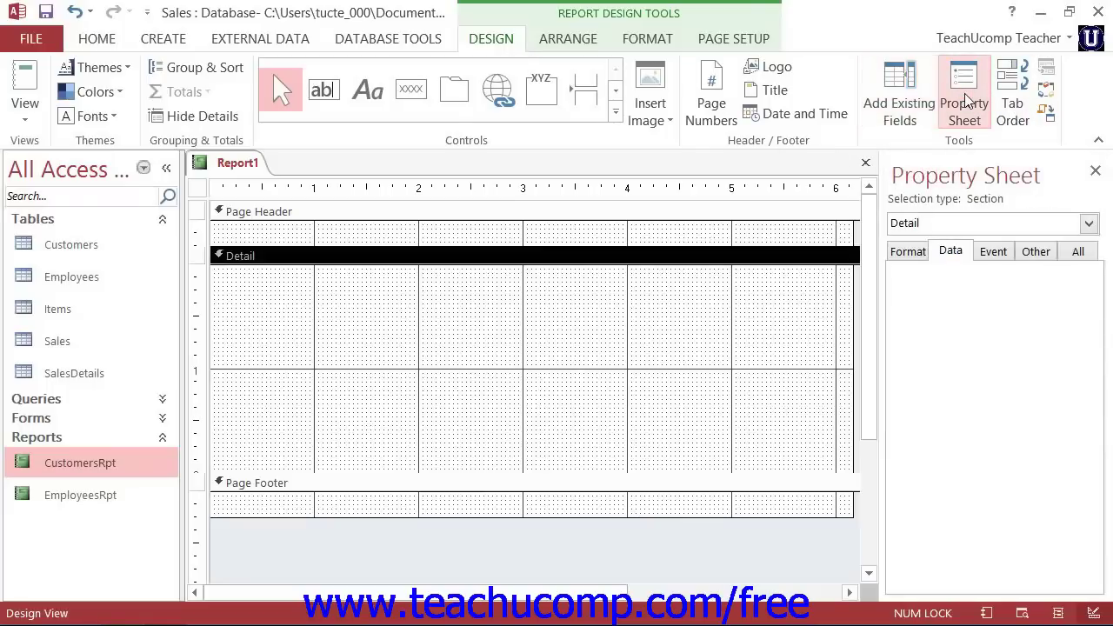
{"action": "left_click", "coordinate": [1087, 225]}
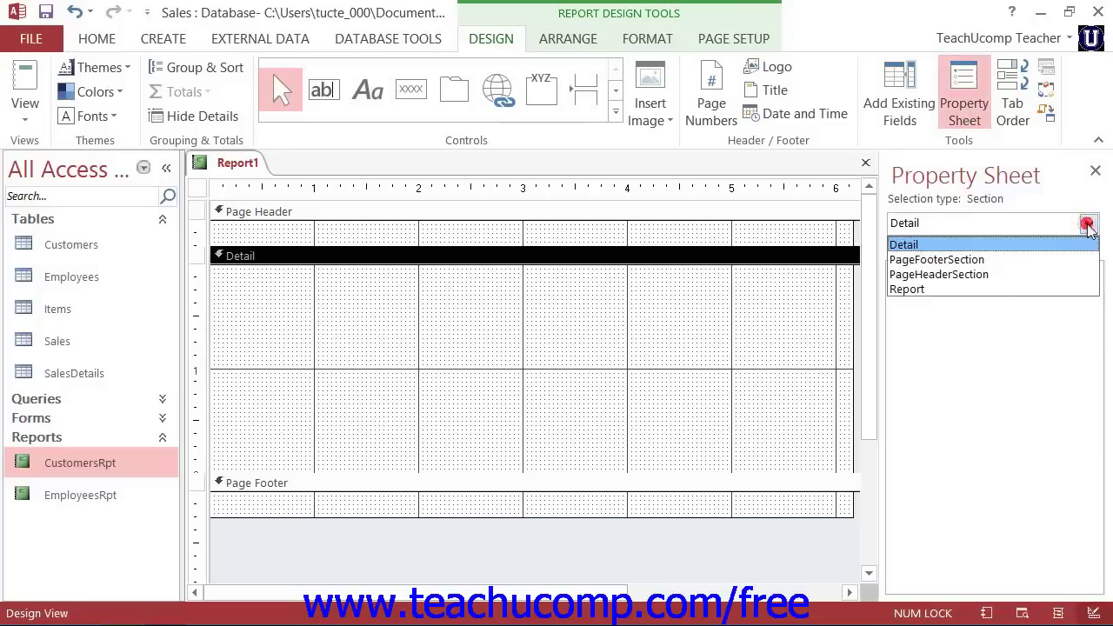
{"action": "left_click", "coordinate": [988, 288]}
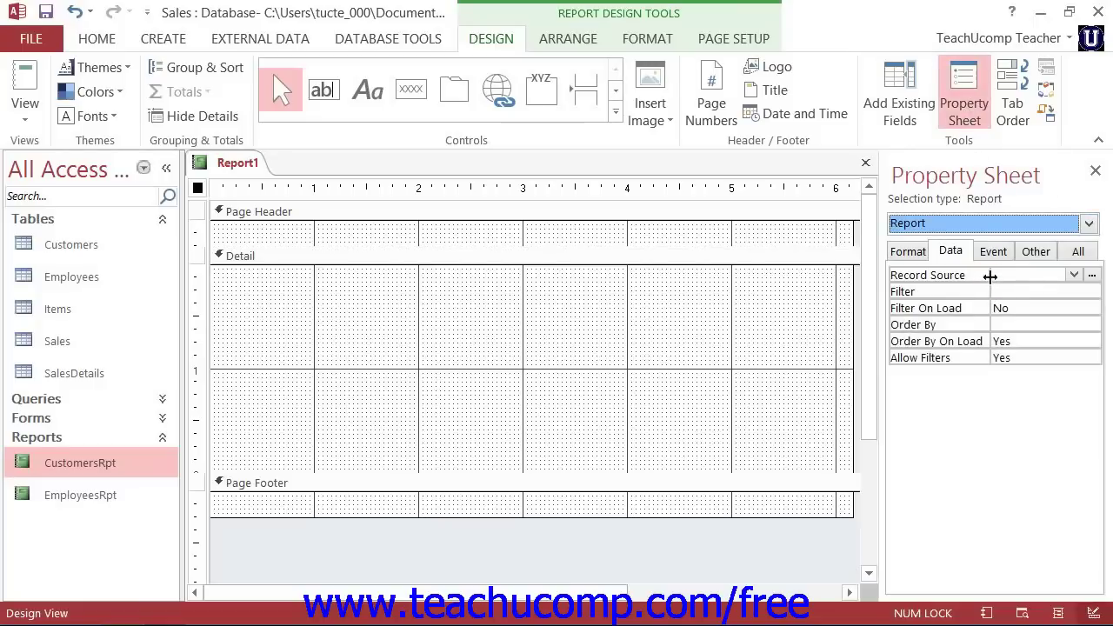
{"action": "left_click", "coordinate": [957, 256]}
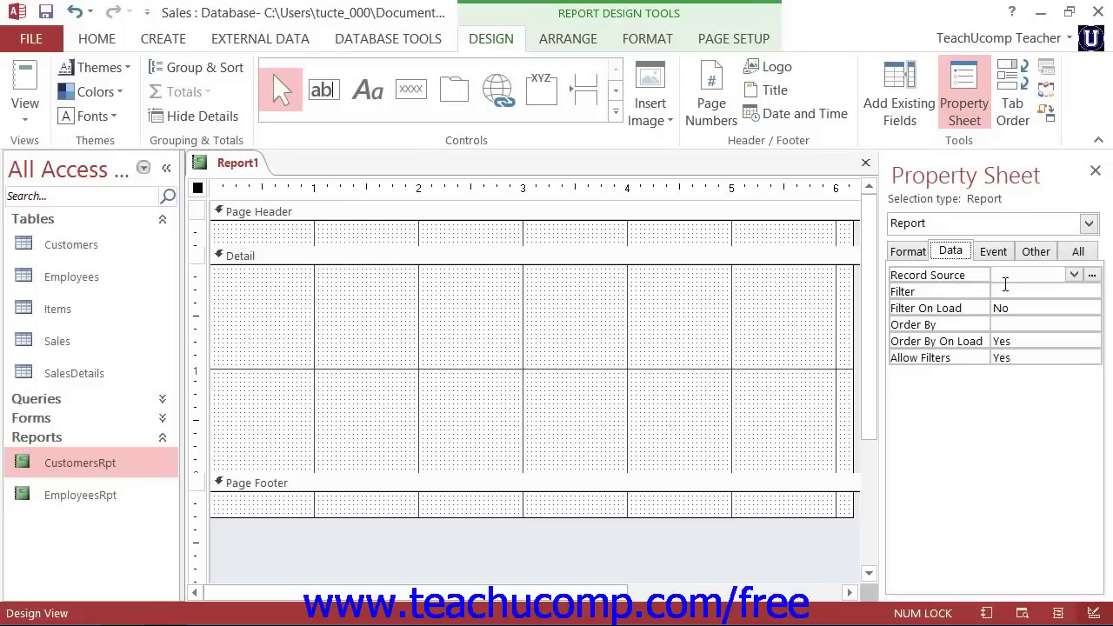
{"action": "left_click", "coordinate": [1073, 276]}
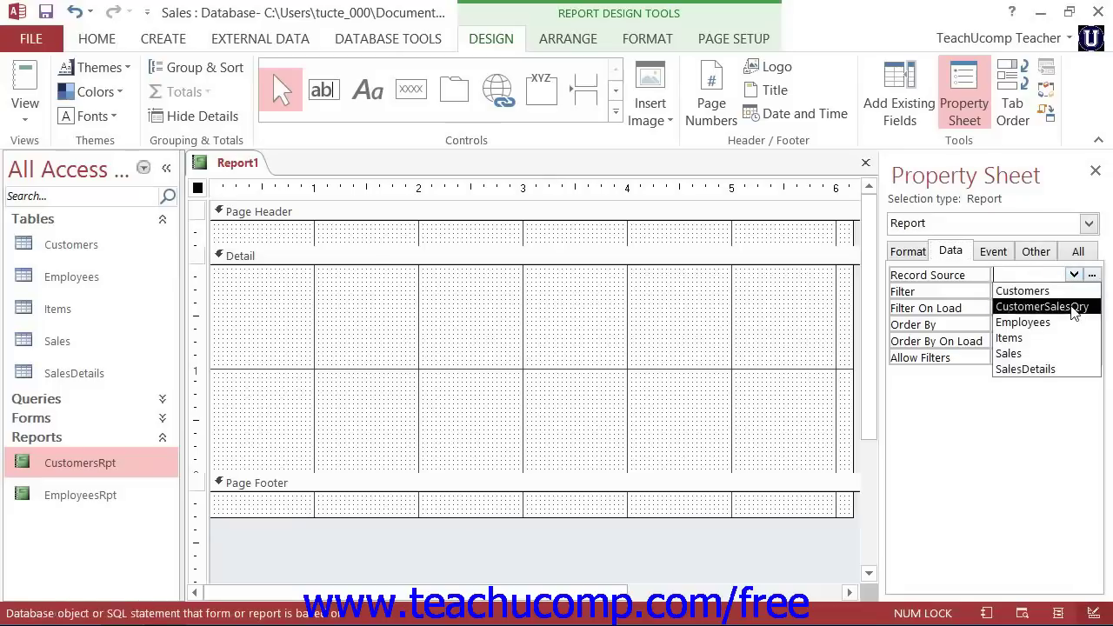
{"action": "left_click", "coordinate": [1044, 306]}
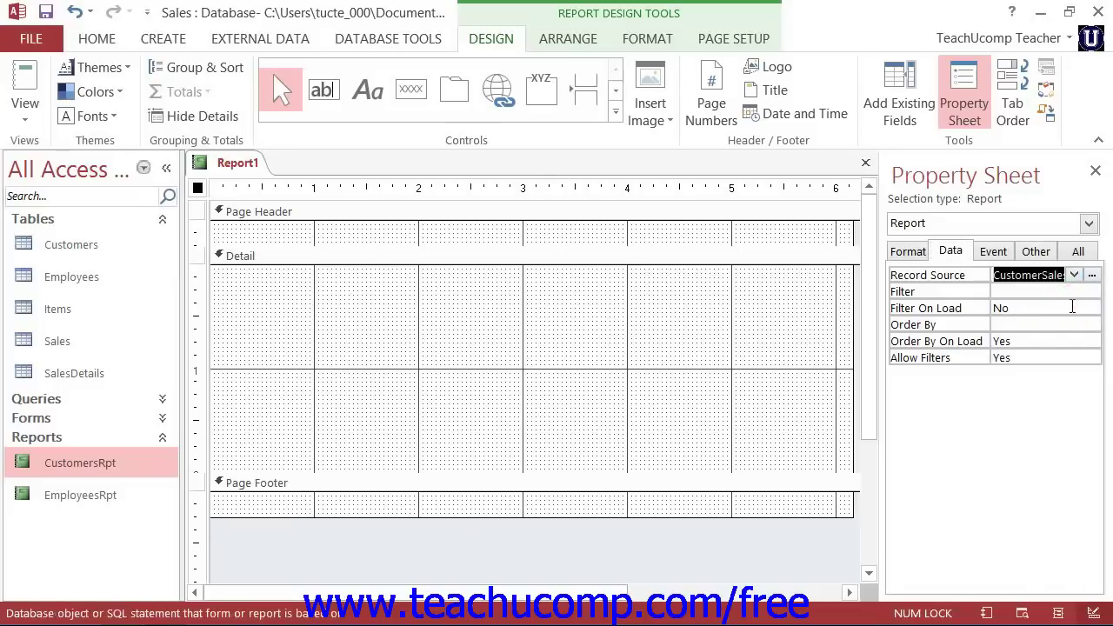
Place EmployeeID, FirstName, LastName in one column and SaleID, Saledate, SaleAmount in a second.
{"action": "left_click", "coordinate": [895, 124]}
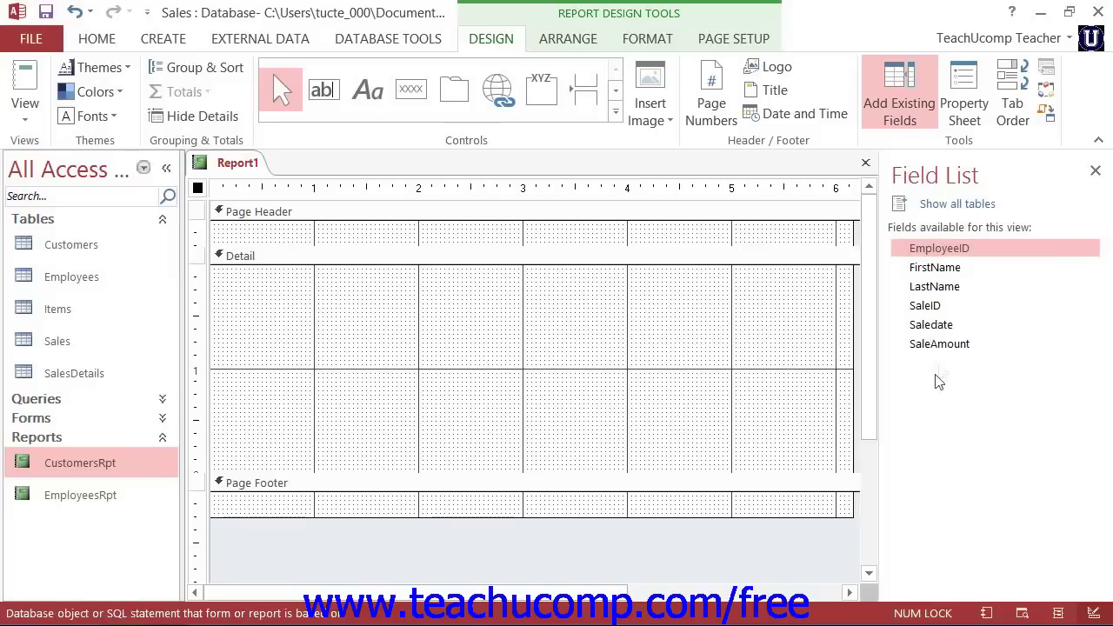
{"action": "left_click_drag", "start_coordinate": [942, 253], "coordinate": [349, 298]}
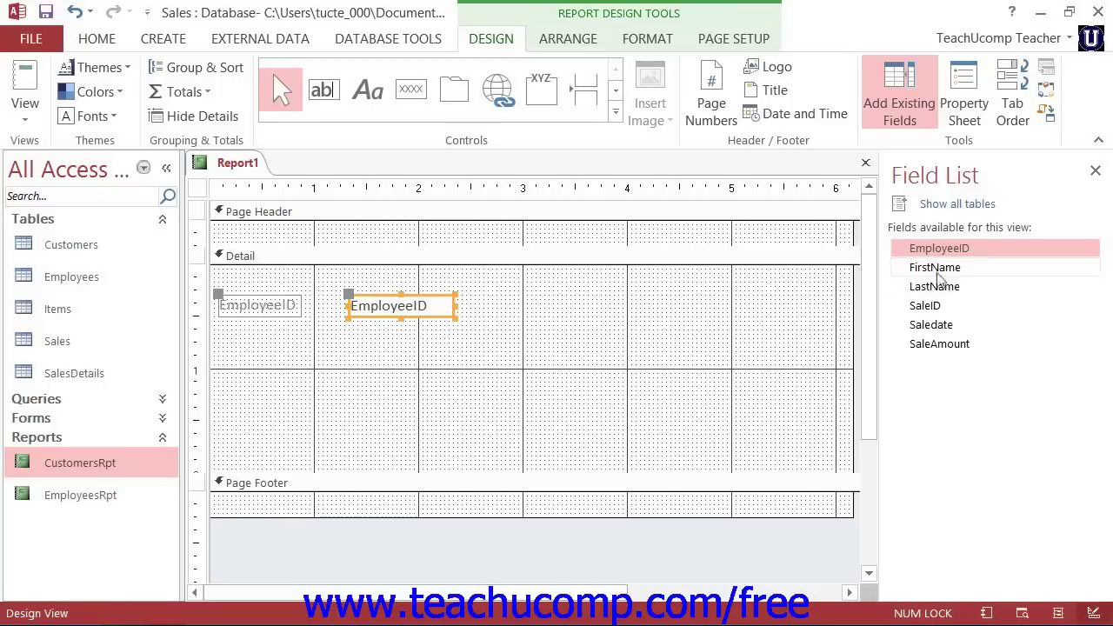
{"action": "left_click_drag", "start_coordinate": [934, 267], "coordinate": [371, 325]}
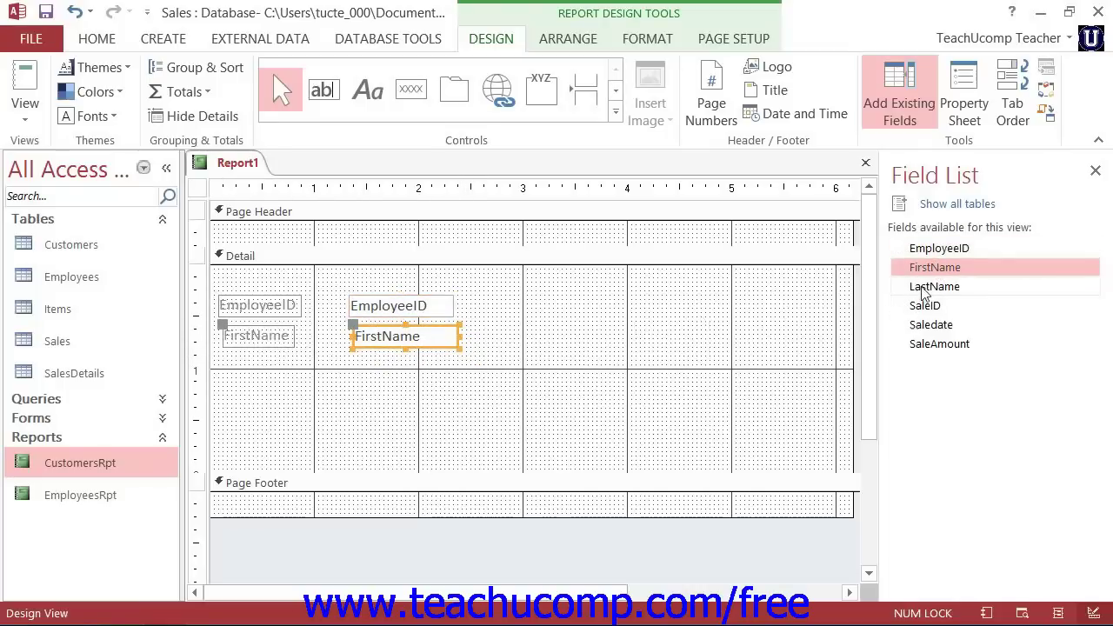
{"action": "left_click_drag", "start_coordinate": [923, 293], "coordinate": [355, 365]}
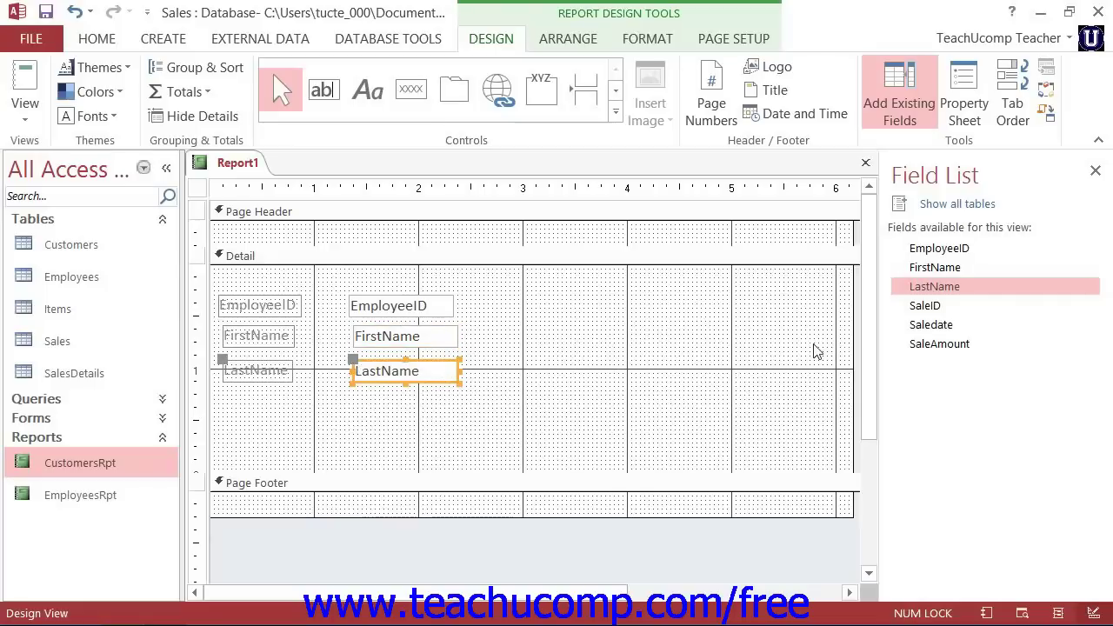
{"action": "left_click", "coordinate": [927, 307]}
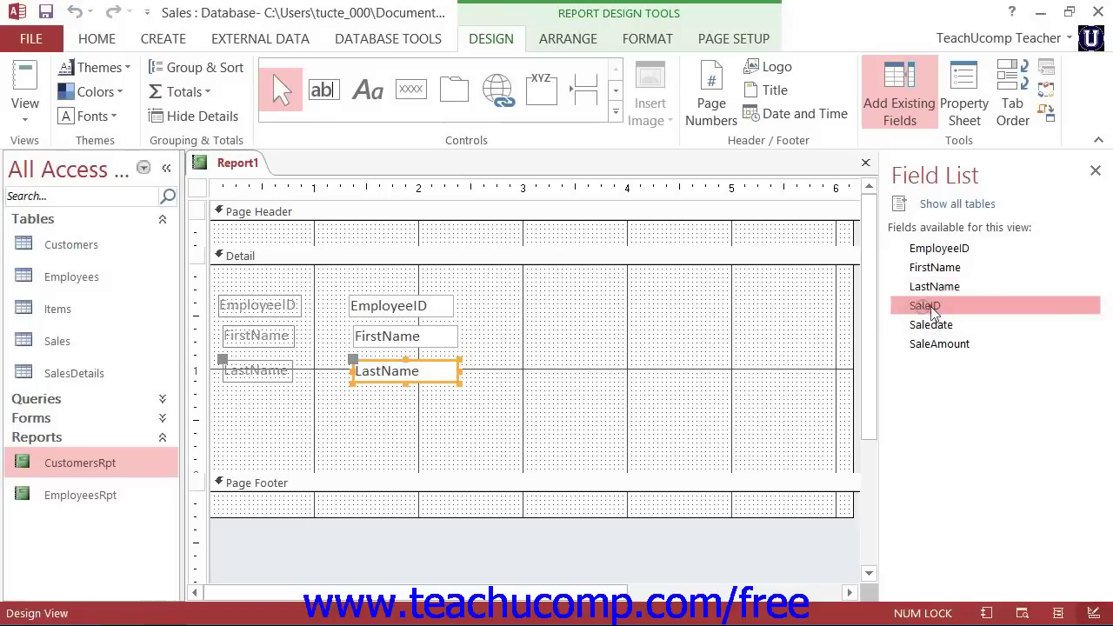
{"action": "left_click_drag", "start_coordinate": [929, 310], "coordinate": [630, 306]}
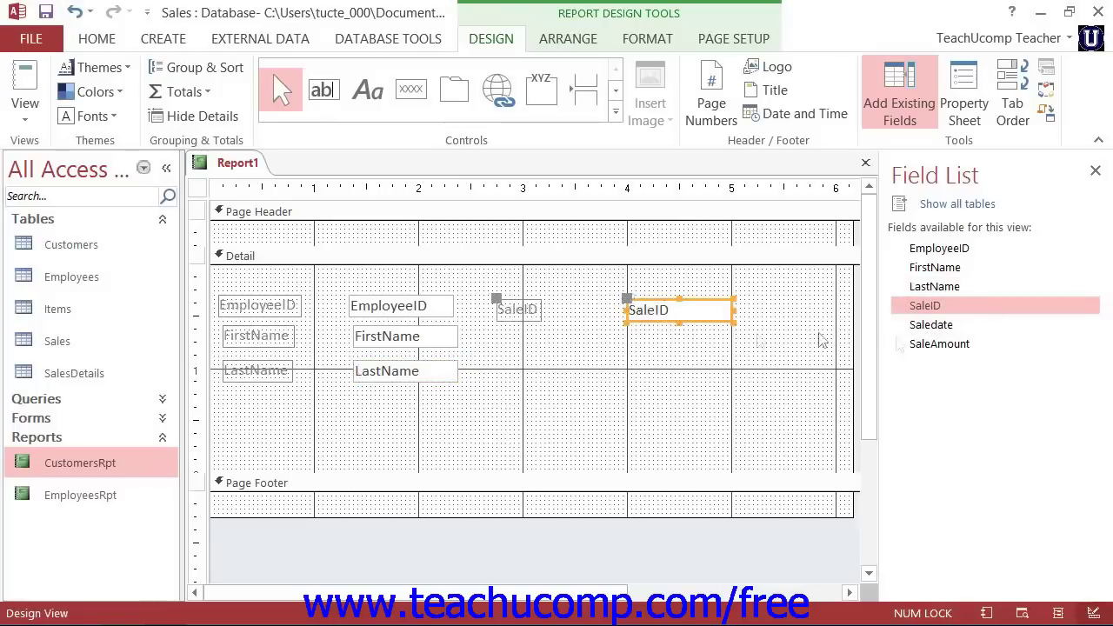
{"action": "left_click_drag", "start_coordinate": [918, 326], "coordinate": [634, 340]}
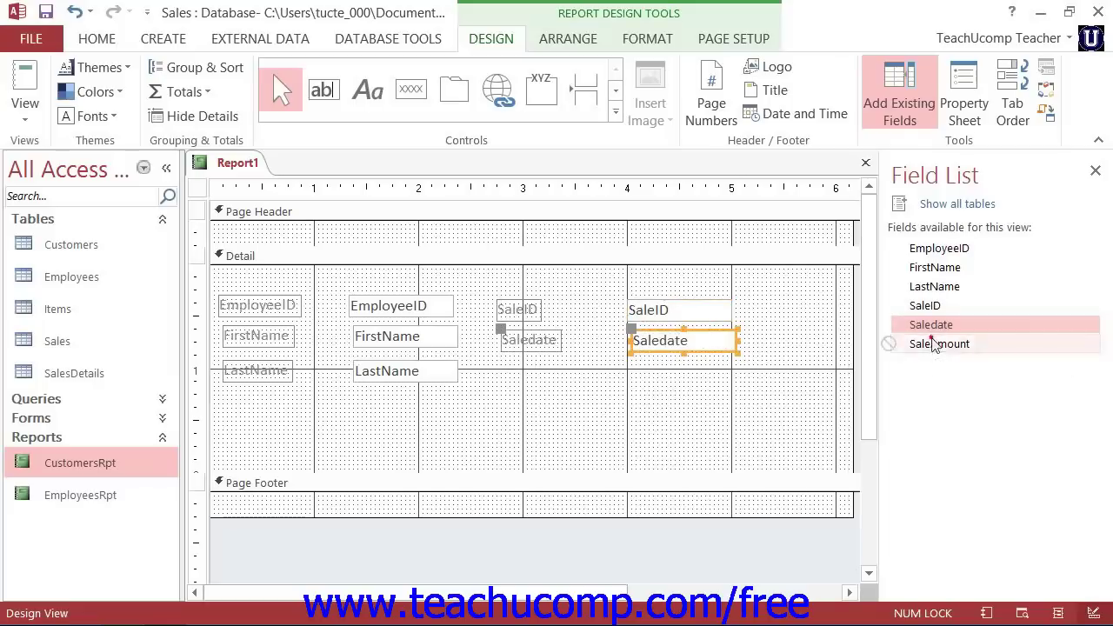
{"action": "left_click_drag", "start_coordinate": [933, 345], "coordinate": [632, 372]}
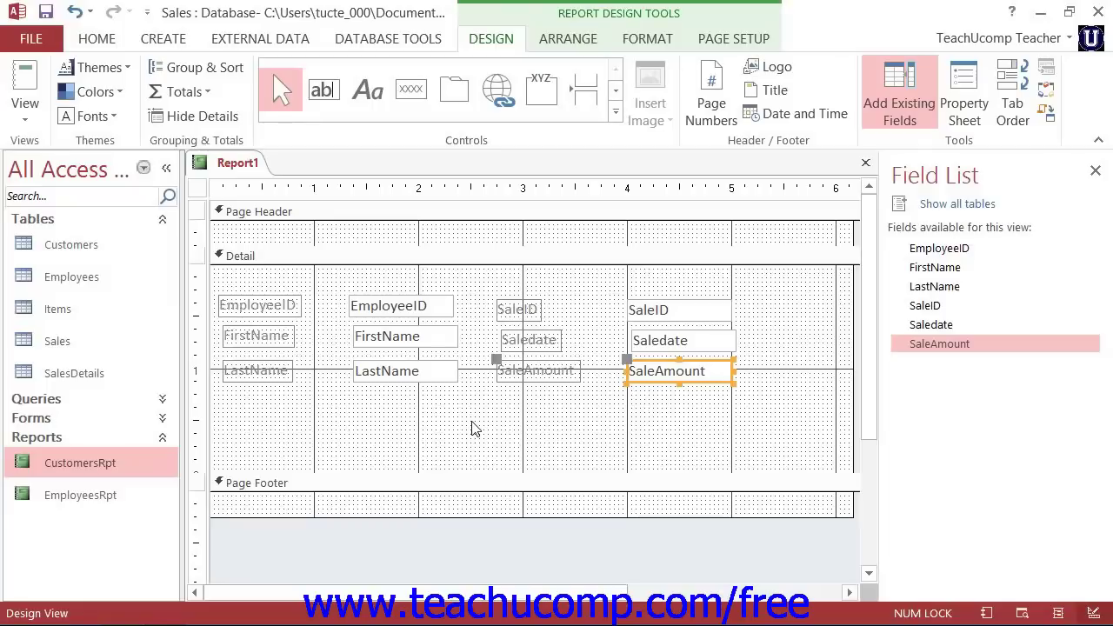
Turn on Report Header/Footer from a section bar's shortcut menu.
{"action": "right_click", "coordinate": [354, 217]}
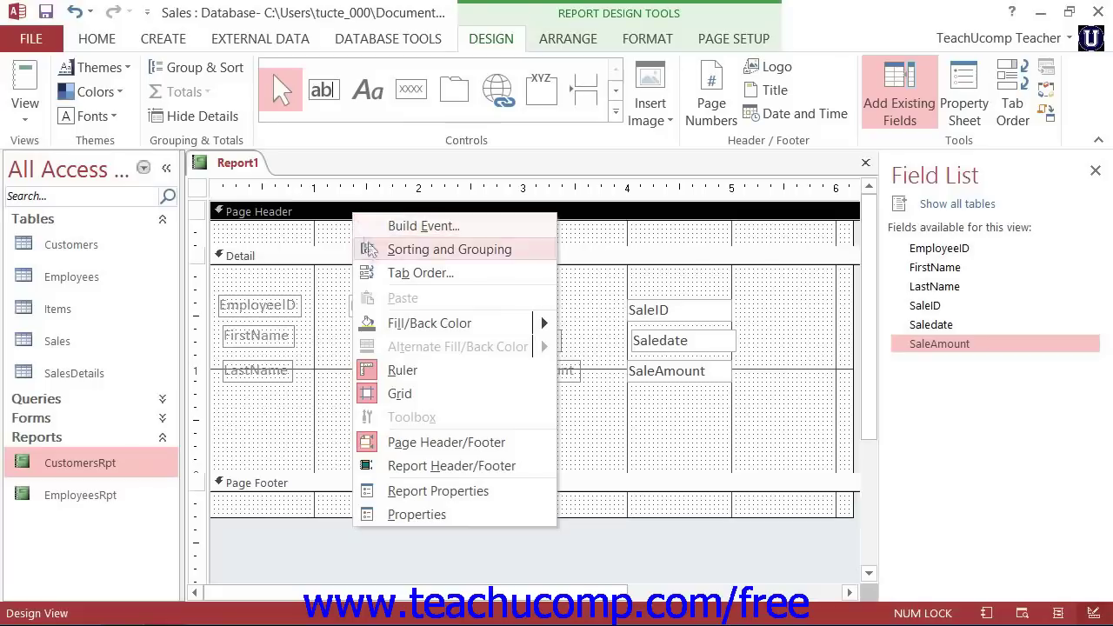
{"action": "left_click", "coordinate": [435, 469]}
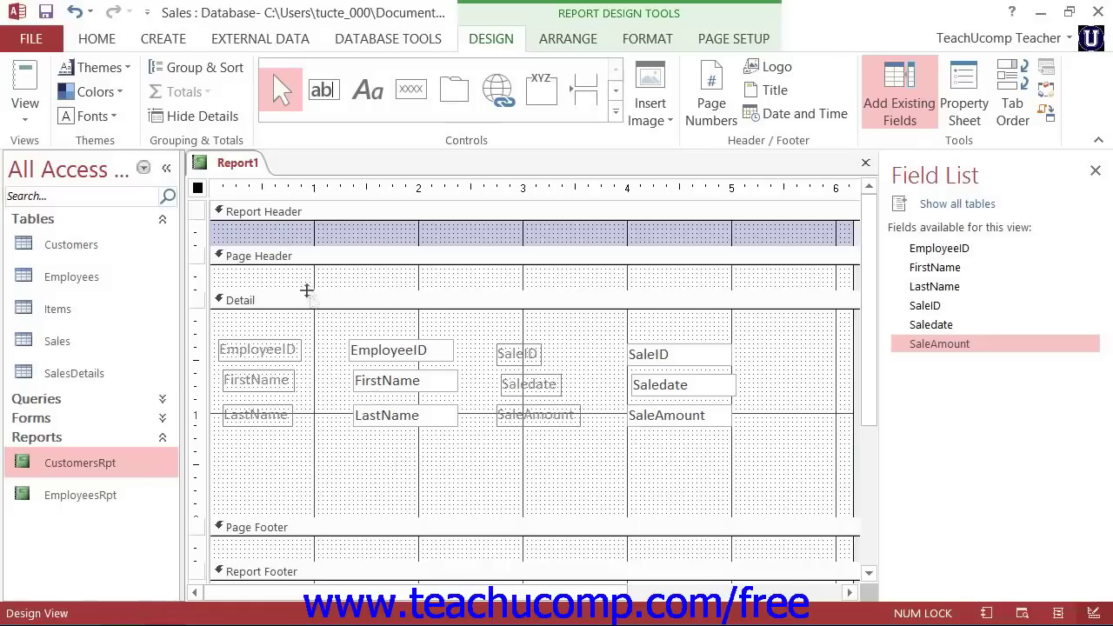
{"action": "left_click", "coordinate": [309, 218]}
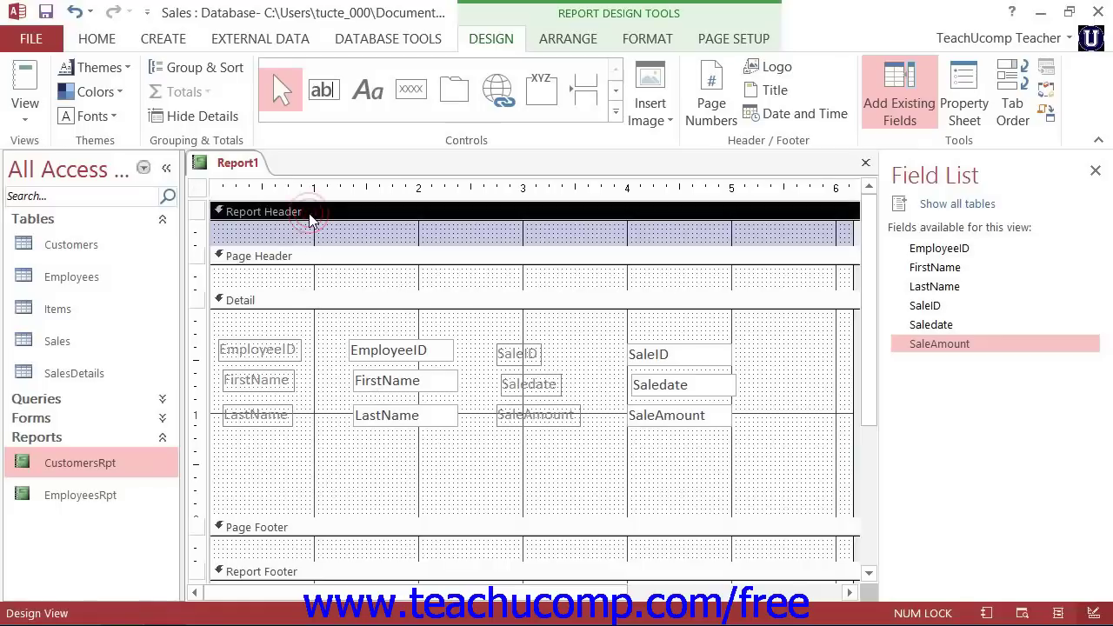
{"action": "left_click", "coordinate": [315, 576]}
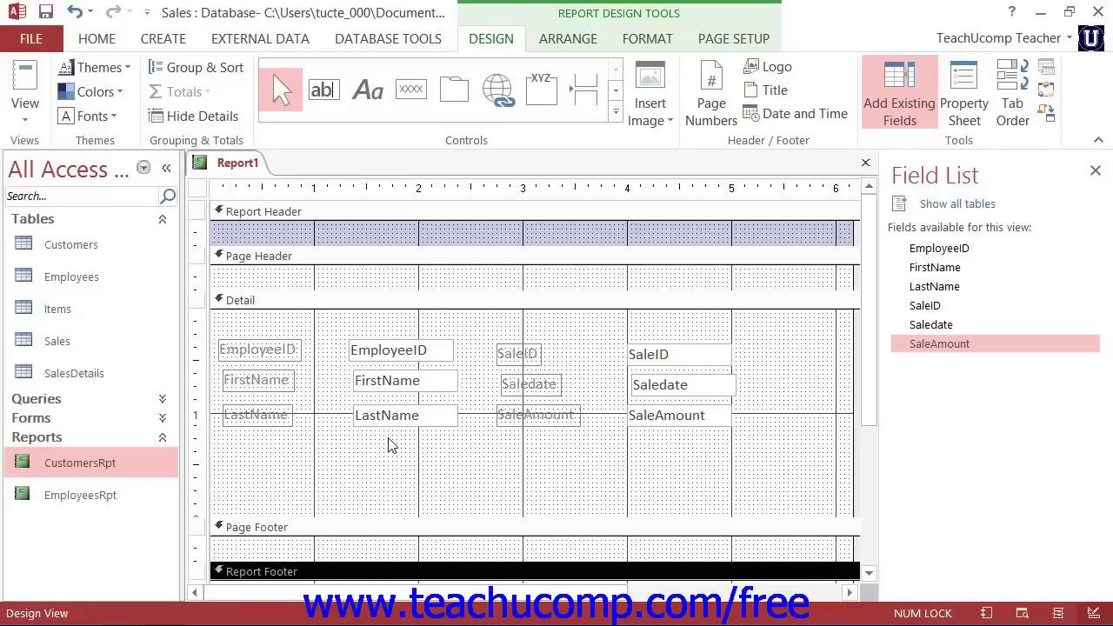
{"action": "left_click", "coordinate": [366, 213]}
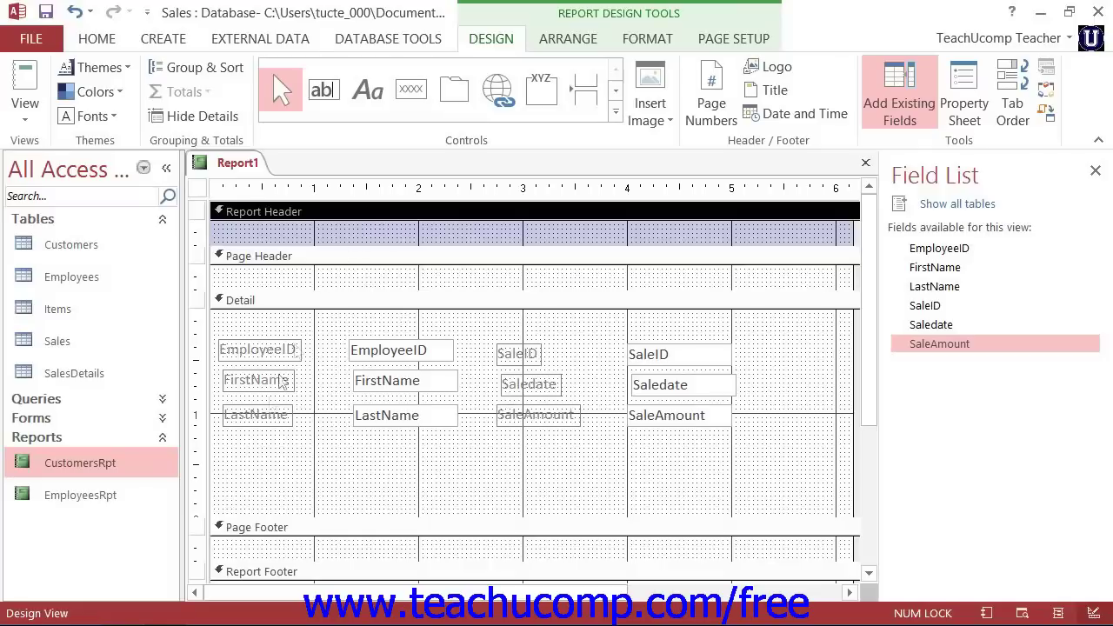
Raise the Page Footer bar so Detail ends just below the SaleAmount row.
{"action": "left_click_drag", "start_coordinate": [284, 517], "coordinate": [283, 446]}
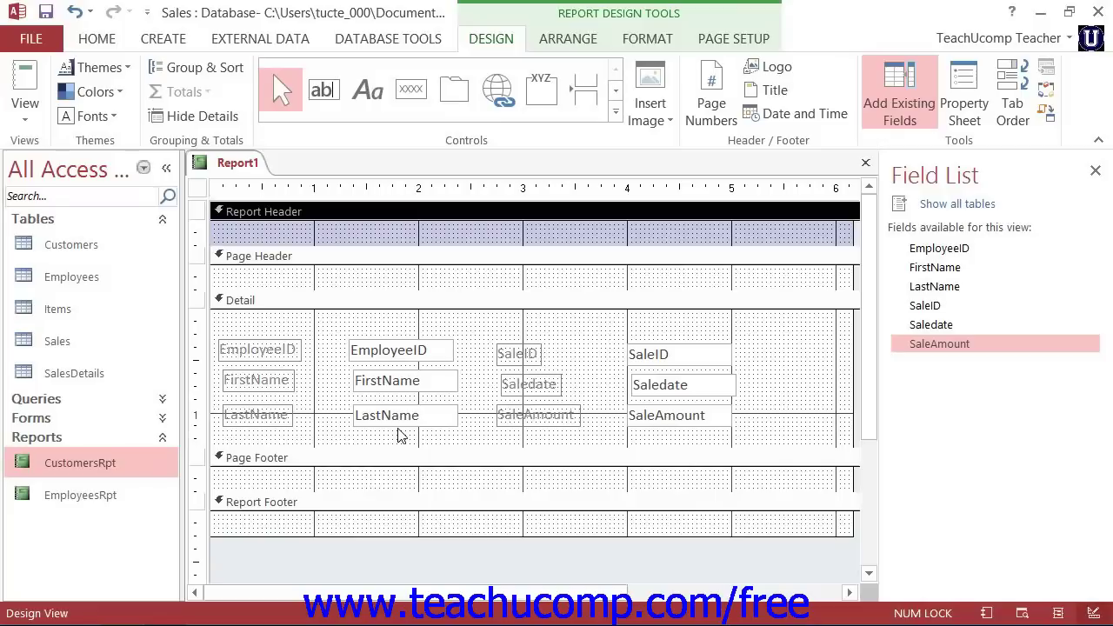
{"action": "left_click", "coordinate": [476, 146]}
Switch to Print Preview and enter dates 1/1/2007 and 1/31/2007 at the parameter prompts.
{"action": "left_click", "coordinate": [33, 104]}
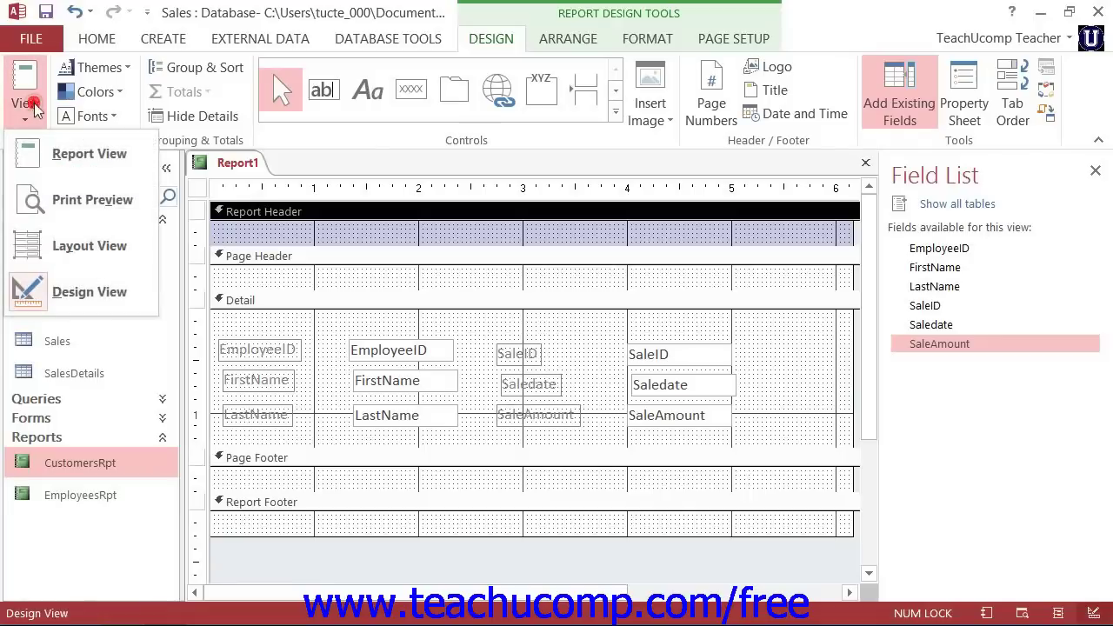
{"action": "left_click", "coordinate": [73, 195]}
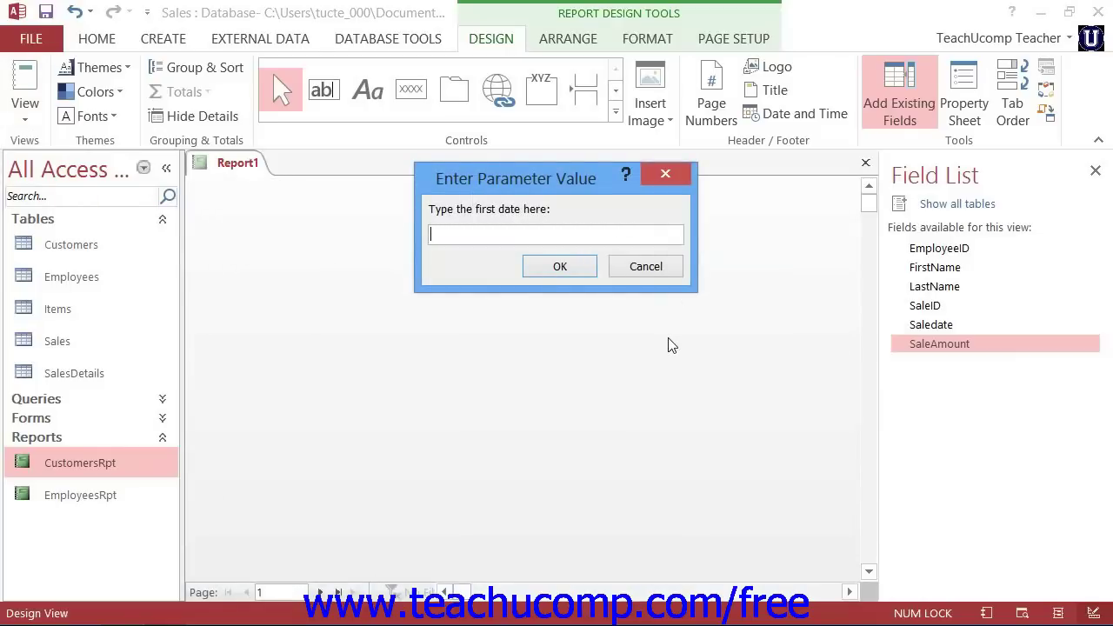
{"action": "type", "text": "1/1/2007"}
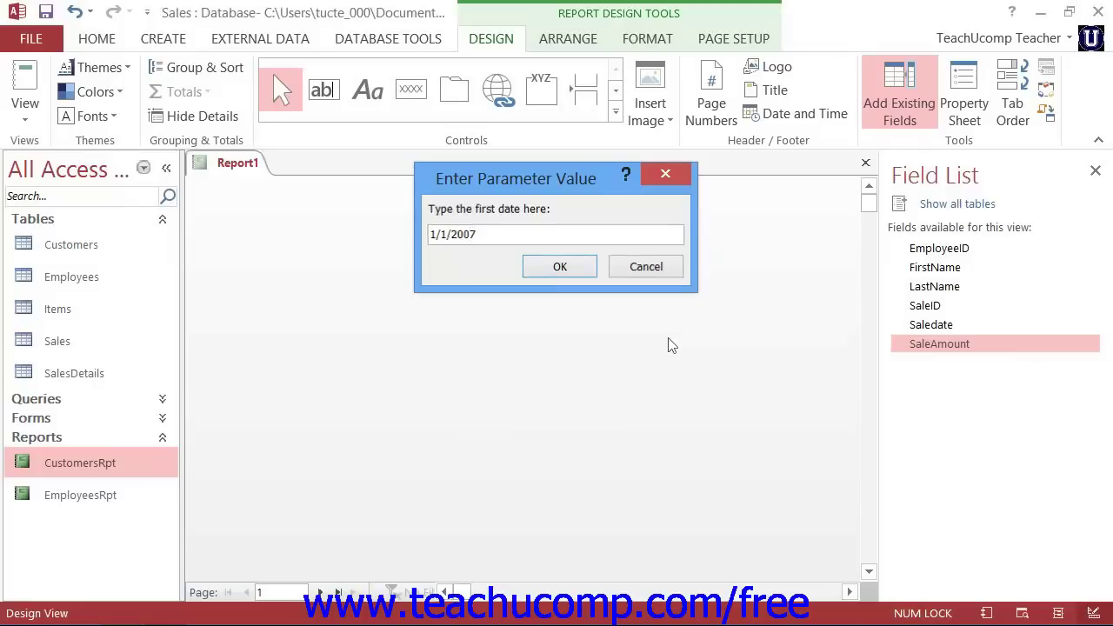
{"action": "key", "text": "Return"}
{"action": "type", "text": "12"}
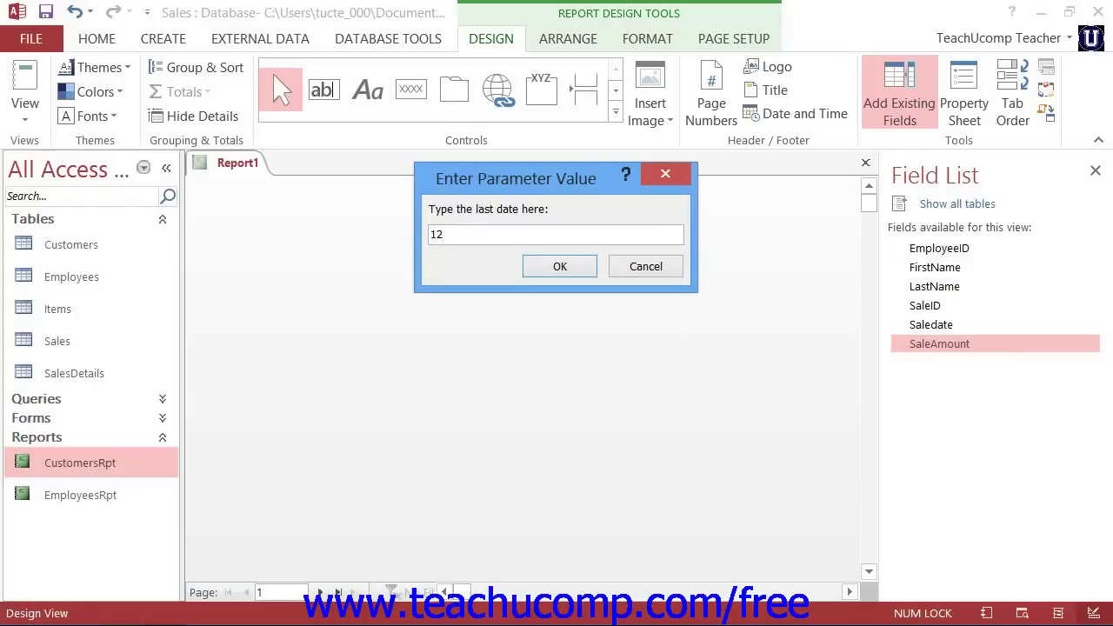
{"action": "key", "text": "BackSpace"}
{"action": "type", "text": "/31/2007"}
{"action": "key", "text": "Return"}
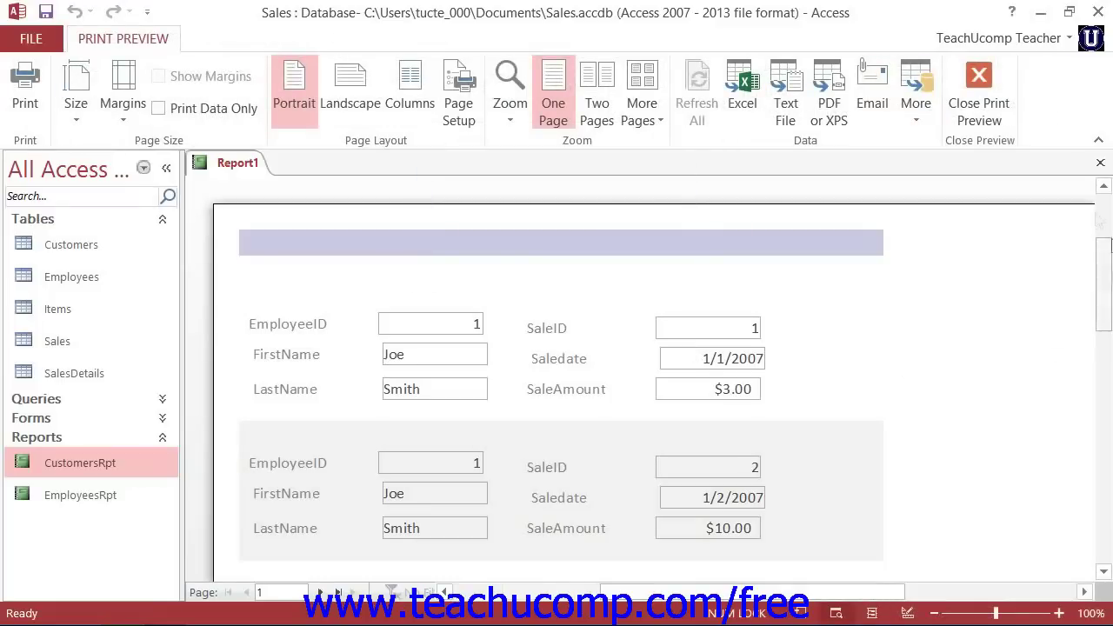
Close Print Preview to bring Report1 back to Design View.
{"action": "left_click", "coordinate": [998, 102]}
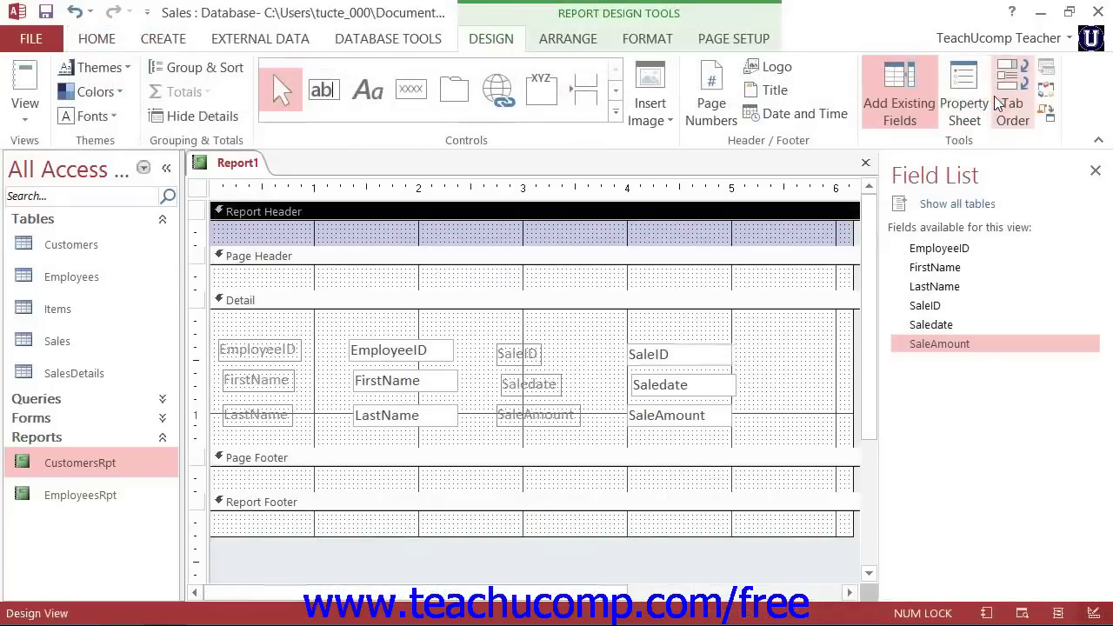